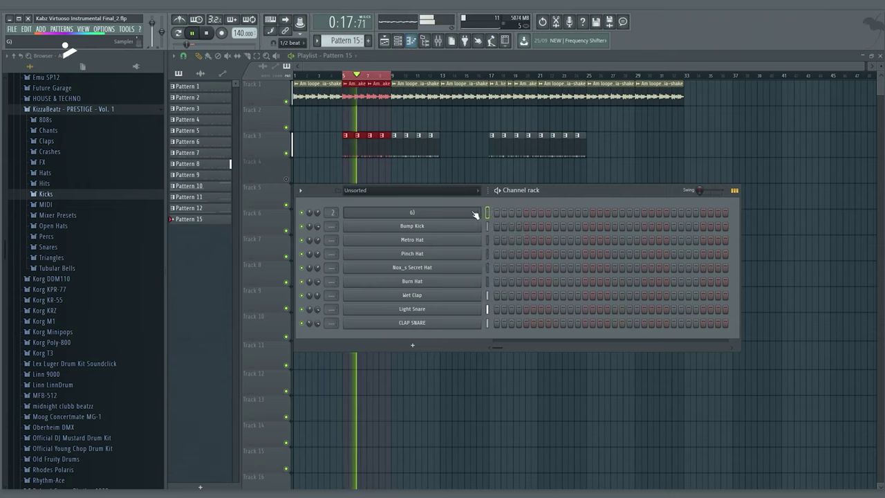
- Add a 12-step E4 note at the start of Pattern 15 in the G) channel's piano roll, and return to the playlist
click(508, 213)
scroll(235, 306, down, 3)
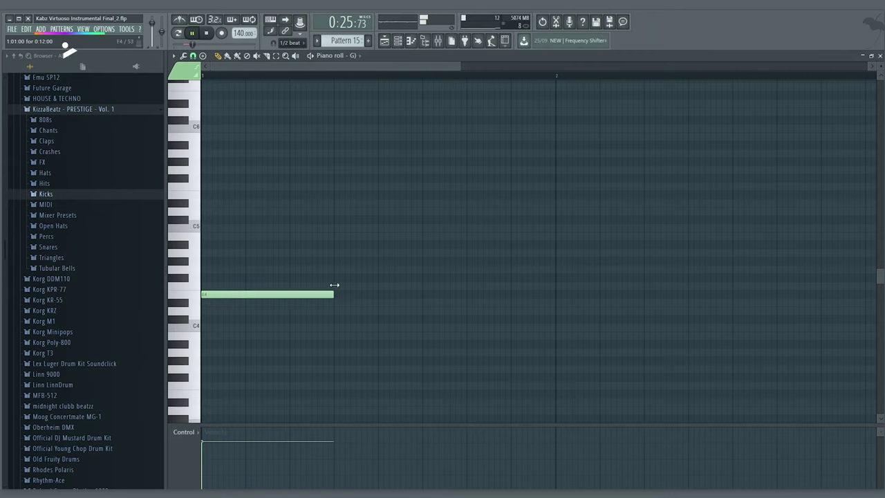
click(383, 41)
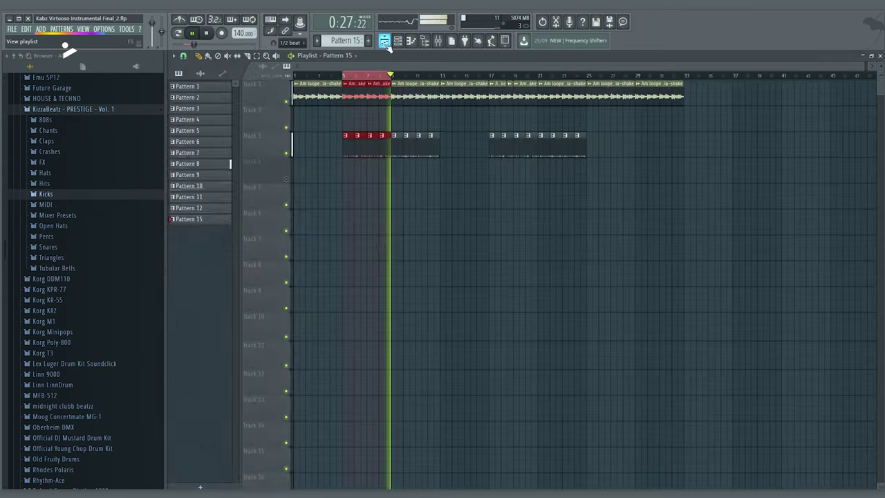
- Place Pattern 15 clips on Track 5 in each of bars 5, 6, 7 and 8
click(346, 196)
scroll(351, 199, up, 3)
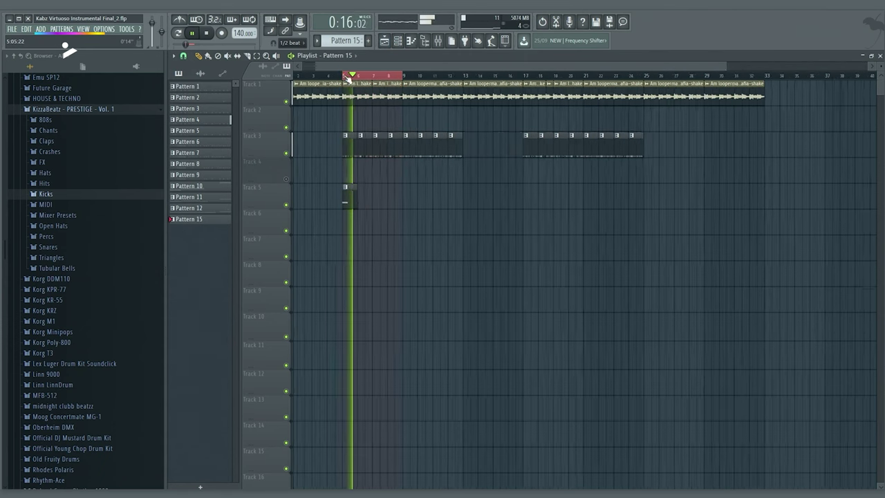
click(366, 199)
click(388, 202)
click(408, 205)
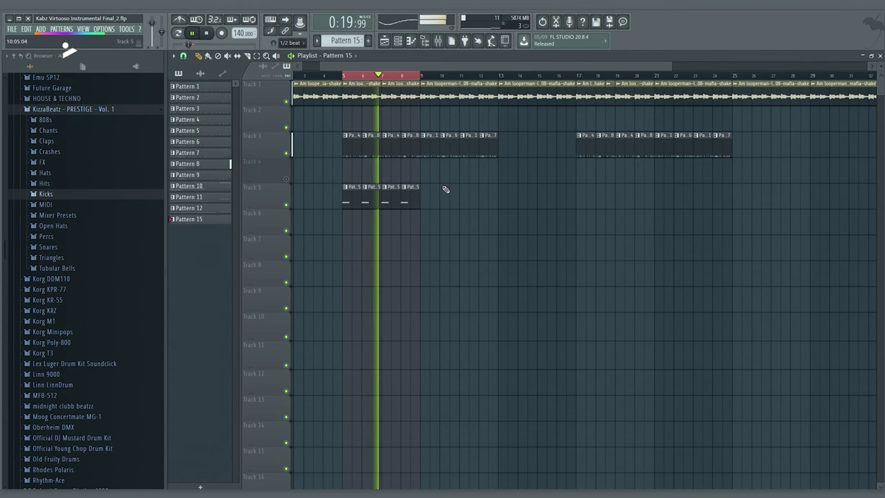
- Add an F4 note directly after Pattern 15's E4 note on the G) channel, lengthening it to half a bar
key(F6)
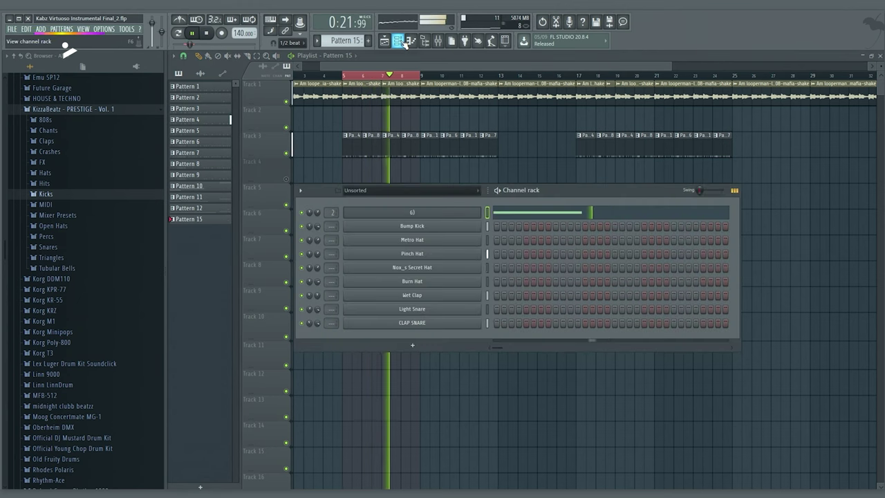
click(544, 214)
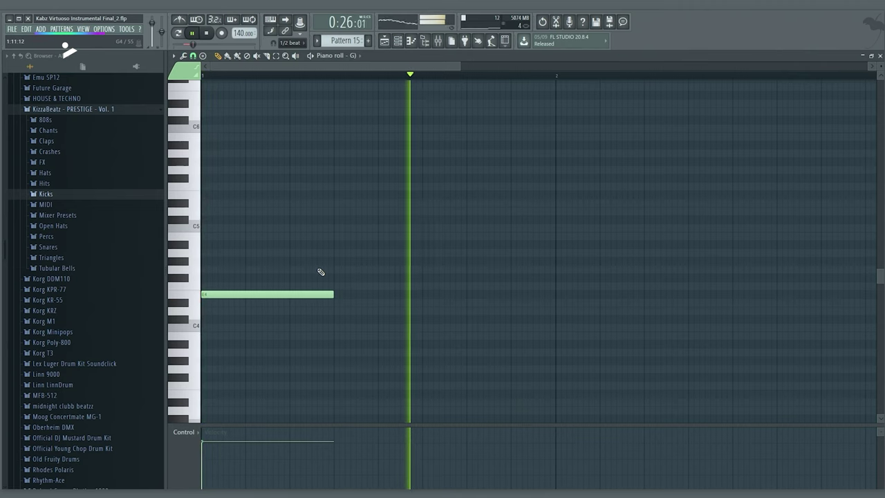
click(339, 286)
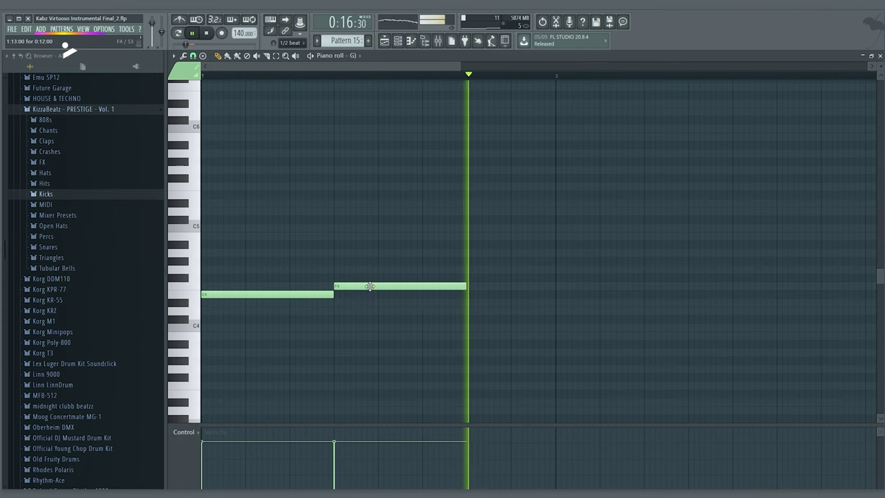
drag(465, 289, 509, 275)
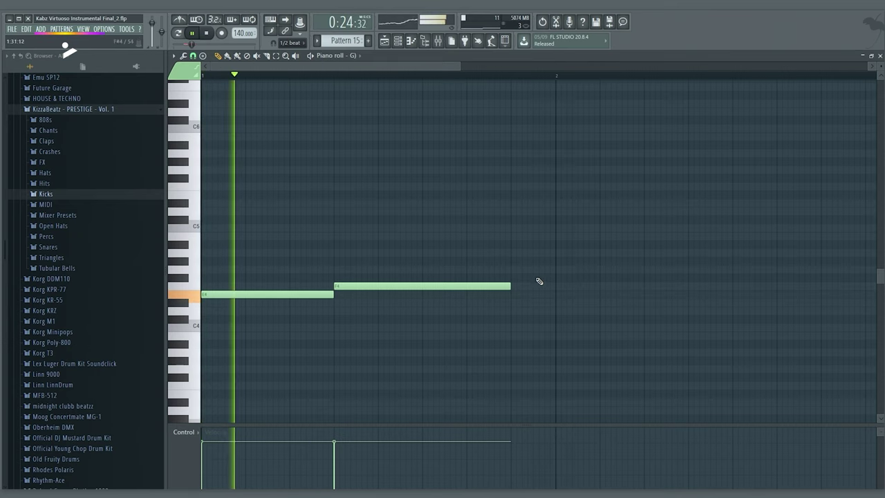
click(393, 43)
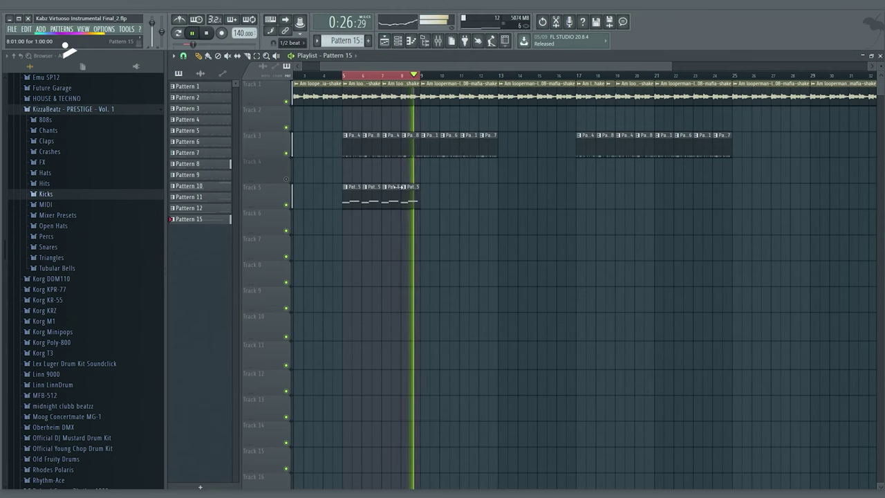
- Arrange Pattern 15 on Track 5 only at bars 5, 7, 9 and 11, and play bars 5 to 12 as a loop
right_click(412, 201)
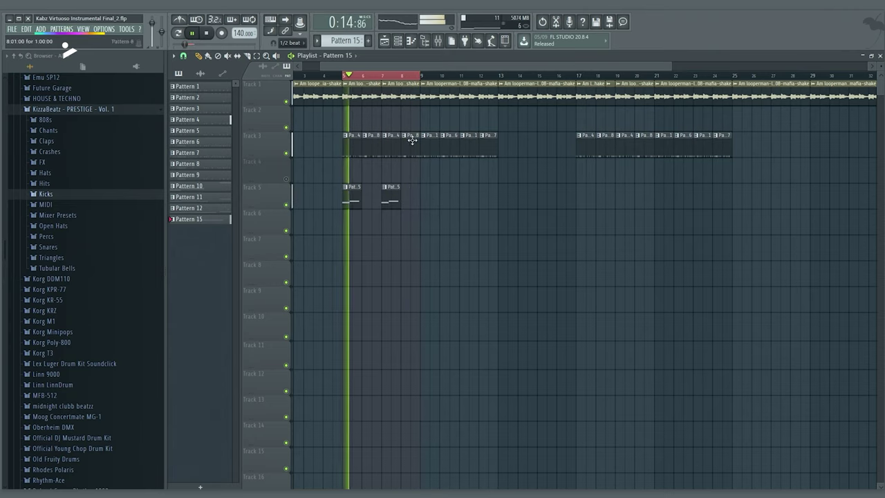
key(space)
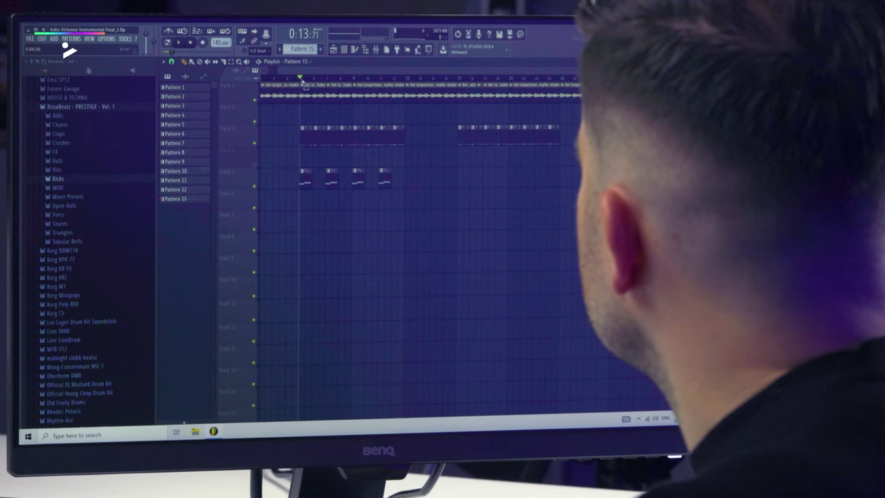
drag(300, 77, 406, 81)
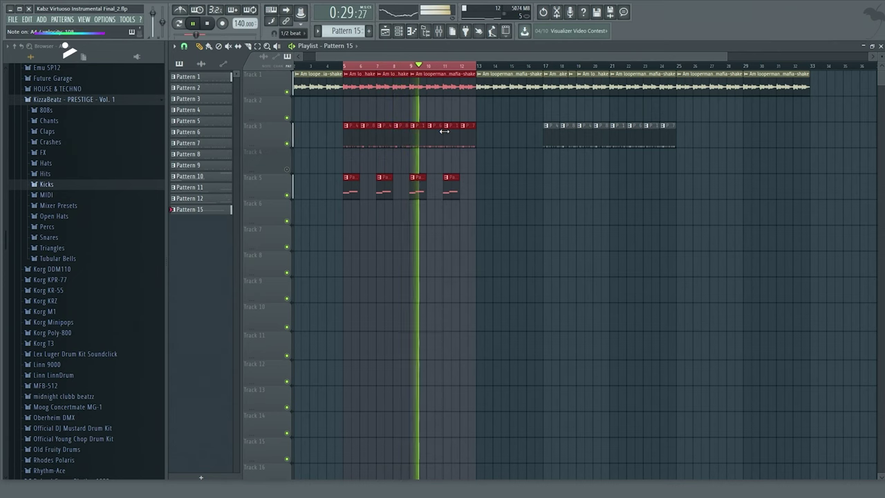
key(space)
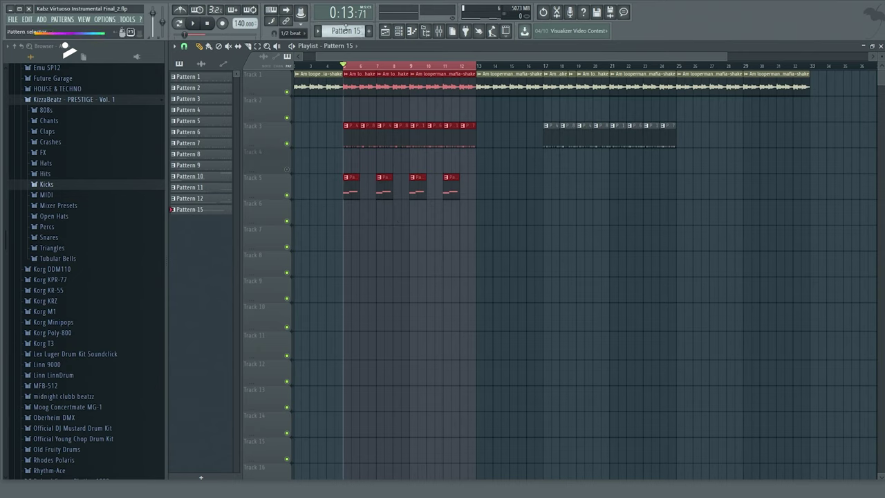
- Place a new, empty Pattern 16 on Track 6 at bar 8
click(398, 219)
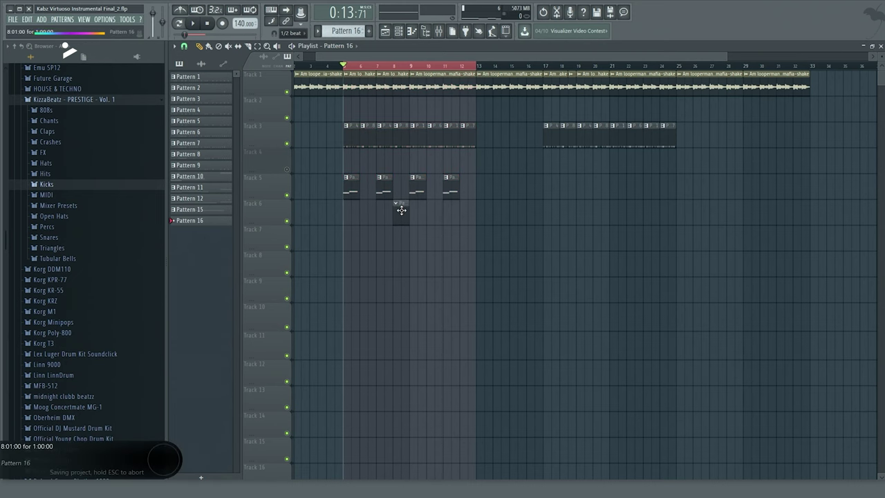
double_click(402, 211)
key(space)
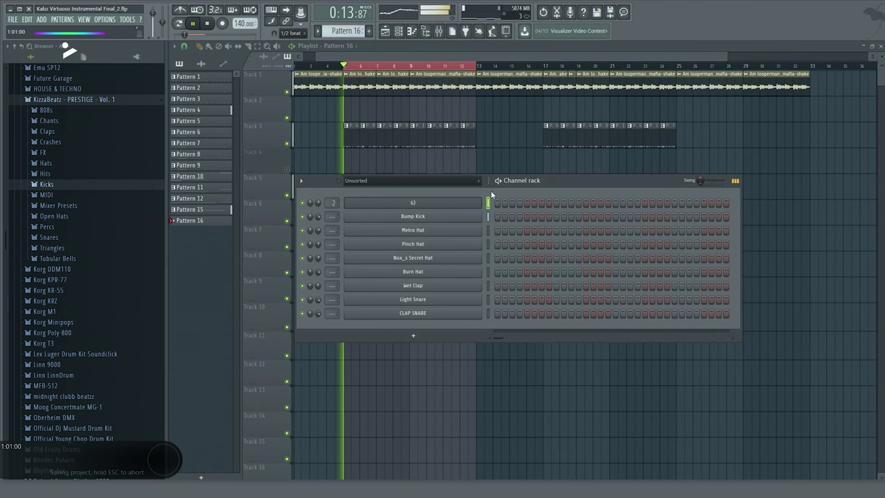
key(F6)
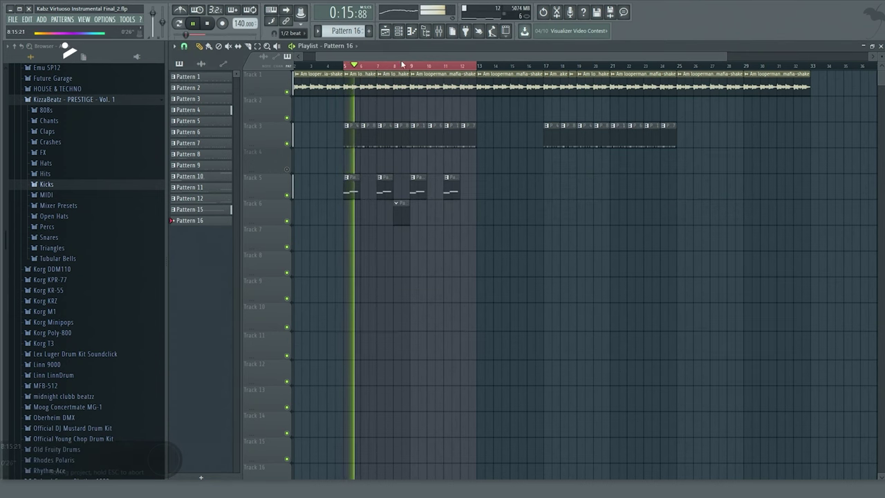
scroll(415, 66, up, 4)
scroll(428, 67, up, 3)
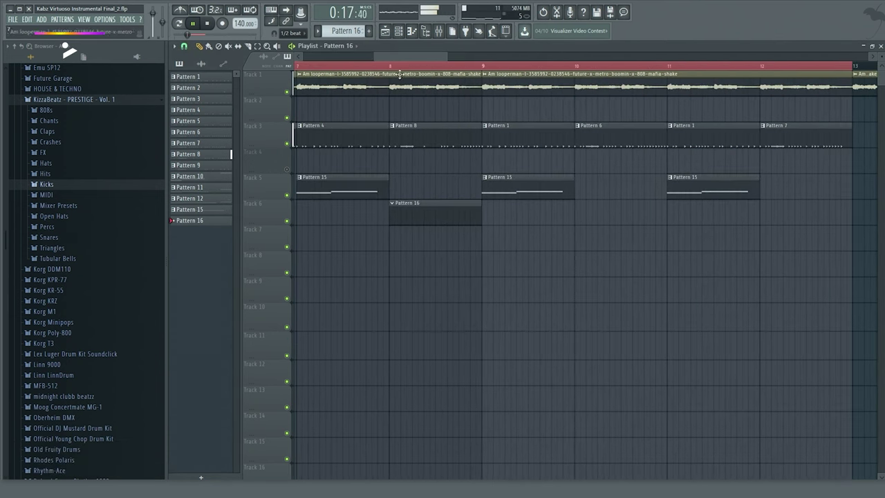
double_click(448, 213)
key(F6)
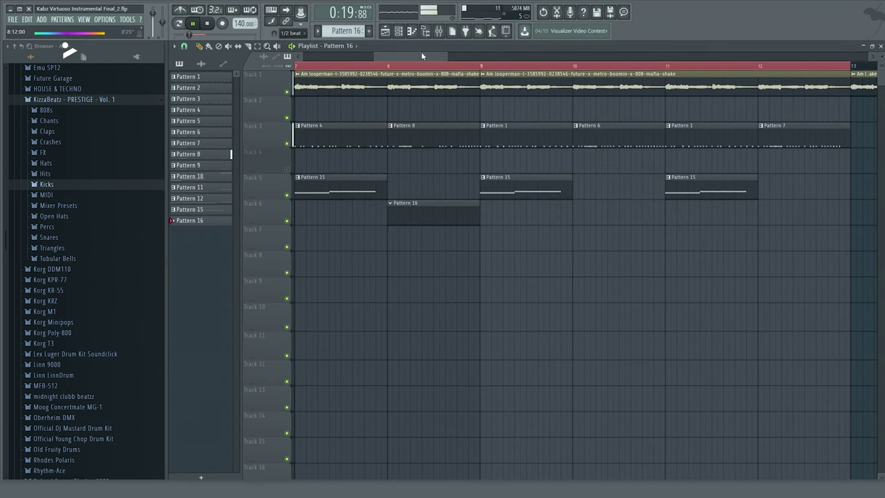
- Add a 12-step A4 note to Pattern 16 on the G) channel, starting at step 21 and ending with the bar
double_click(423, 202)
right_click(487, 203)
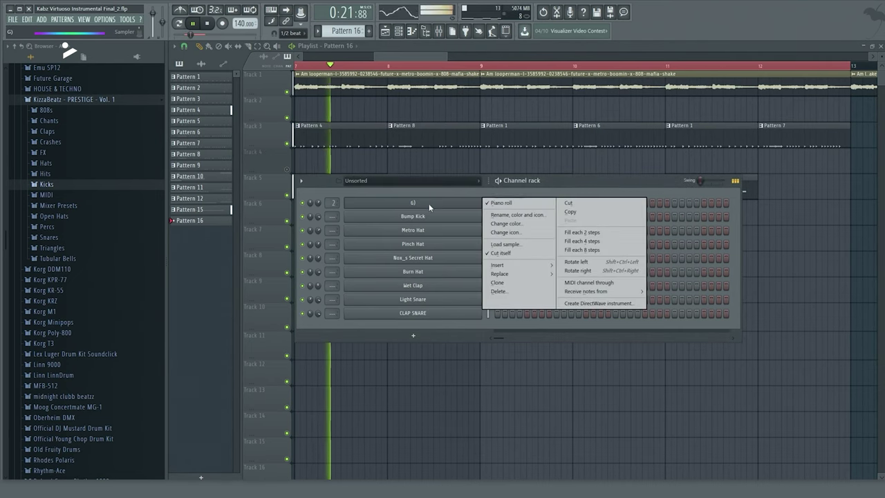
key(Escape)
right_click(489, 205)
click(500, 202)
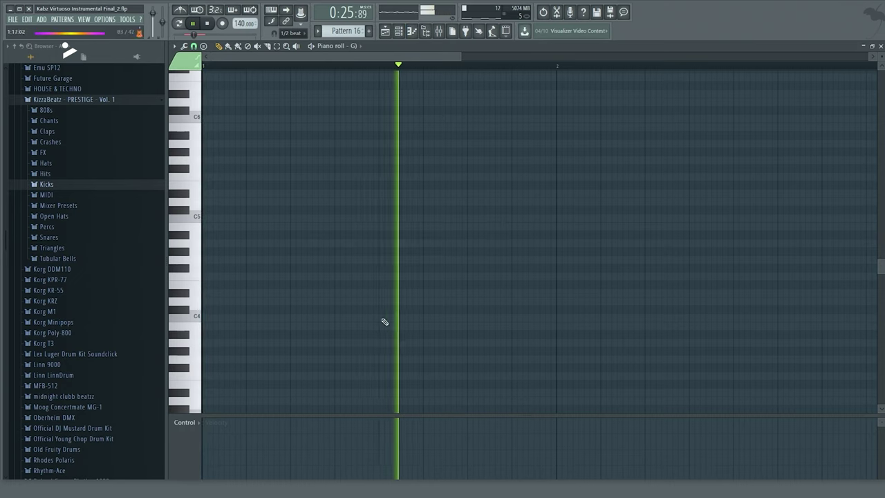
key(space)
click(436, 243)
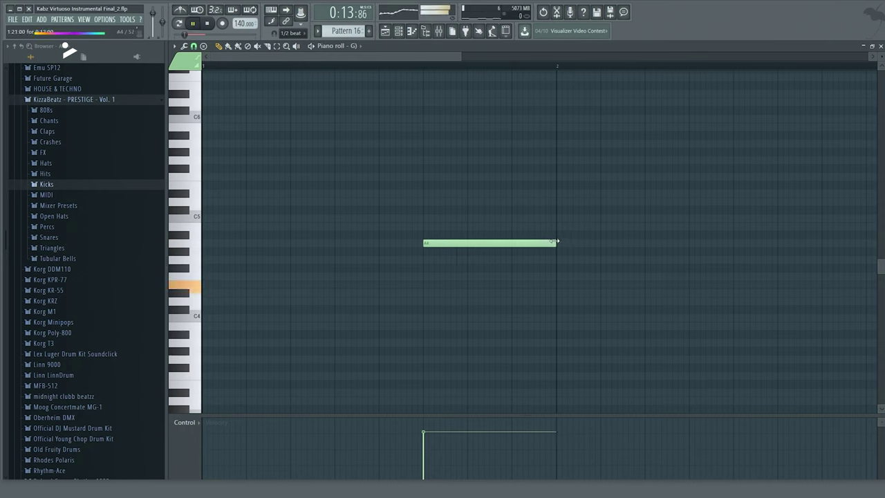
key(space)
click(389, 32)
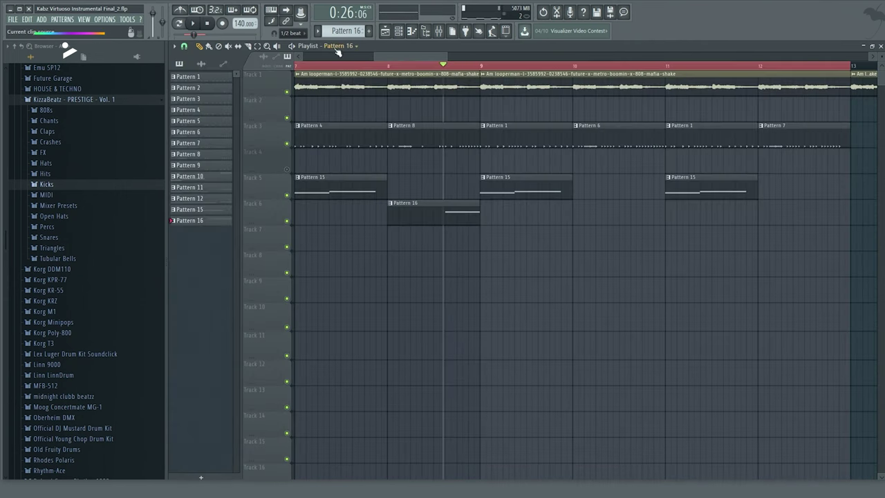
- Repeat Pattern 16 on Track 6 at bars 6, 10 and 12, between the Pattern 15 clips
scroll(358, 73, down, 6)
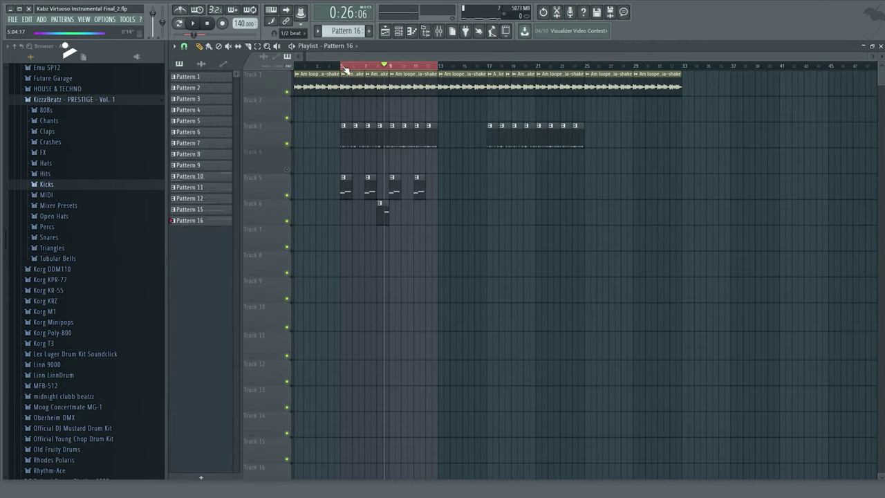
key(space)
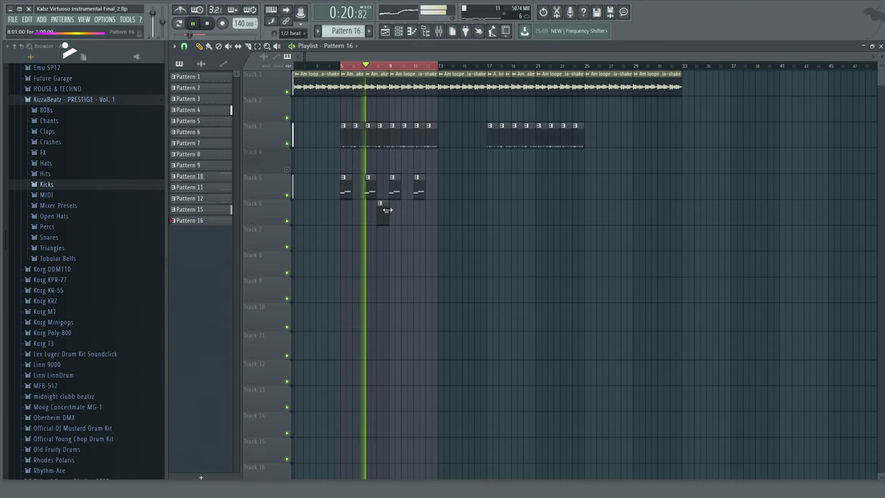
click(353, 213)
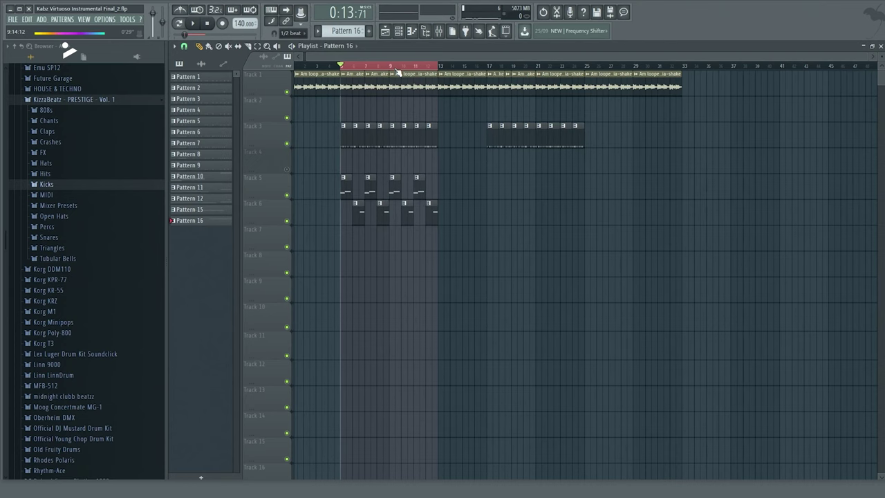
- Narrow the playlist loop to bars 9 and 10 and play it
scroll(395, 72, up, 3)
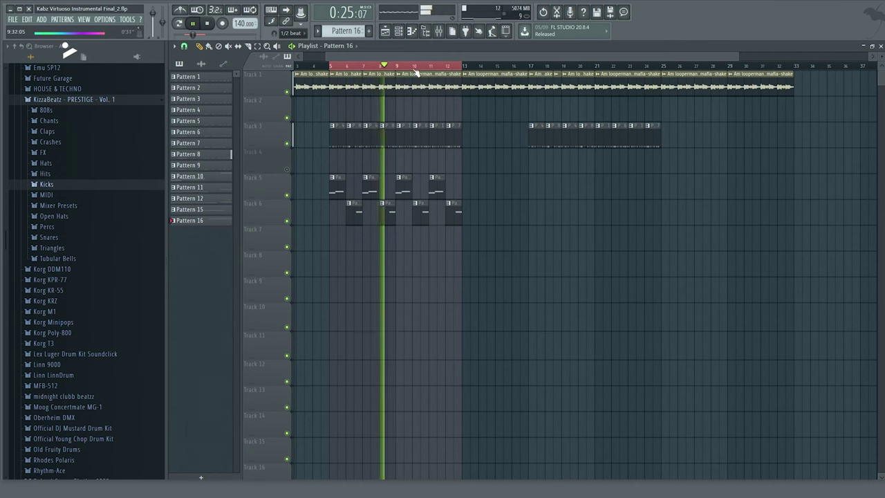
scroll(422, 73, up, 2)
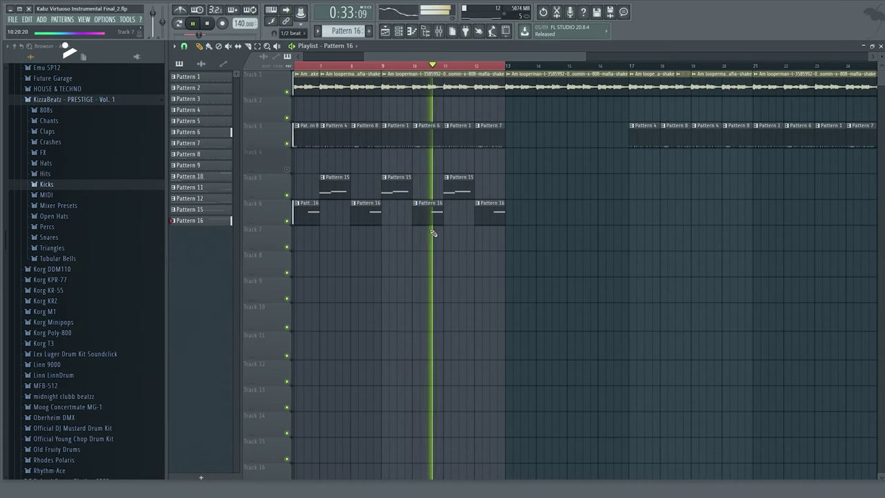
click(383, 66)
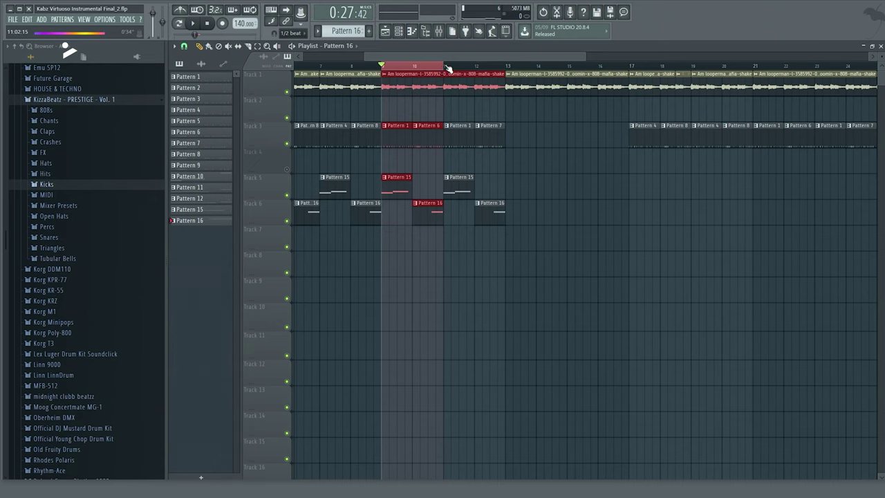
key(space)
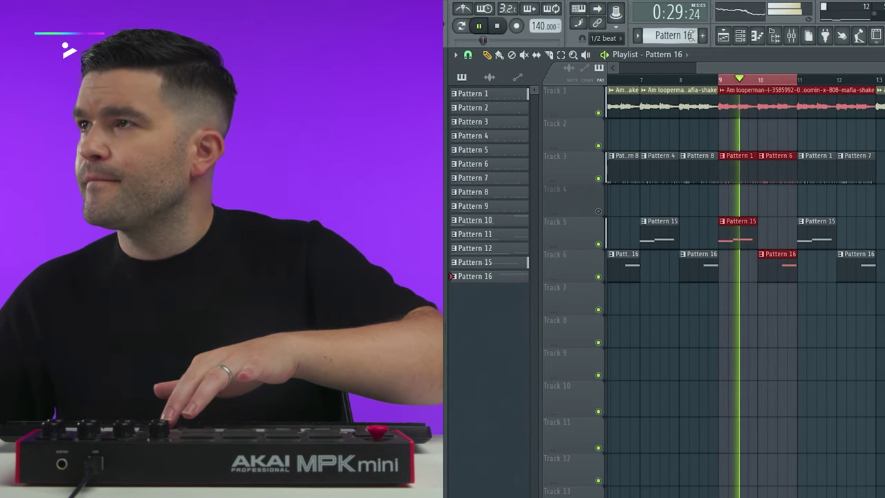
- Create Pattern 17 and place it on Track 7 at bar 10
key(F4)
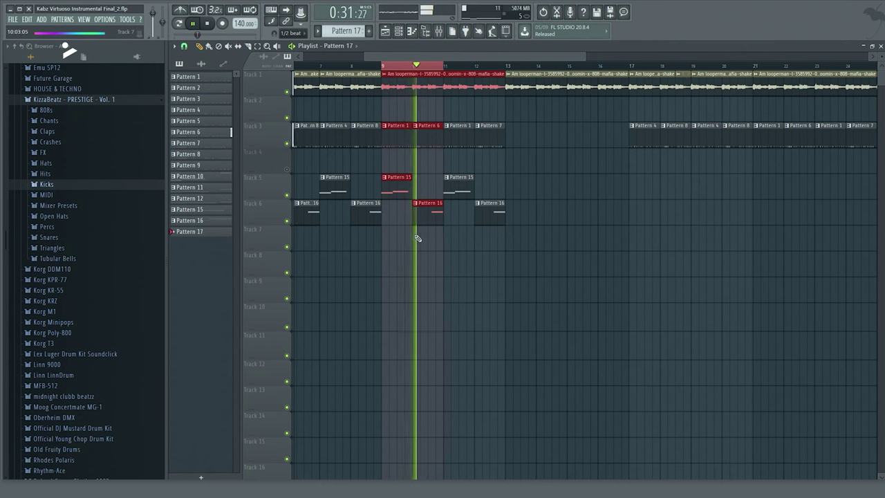
click(415, 237)
- Add a 12-step E4 note at the start of Pattern 17 on the G) channel, and switch playback to pattern mode
double_click(425, 235)
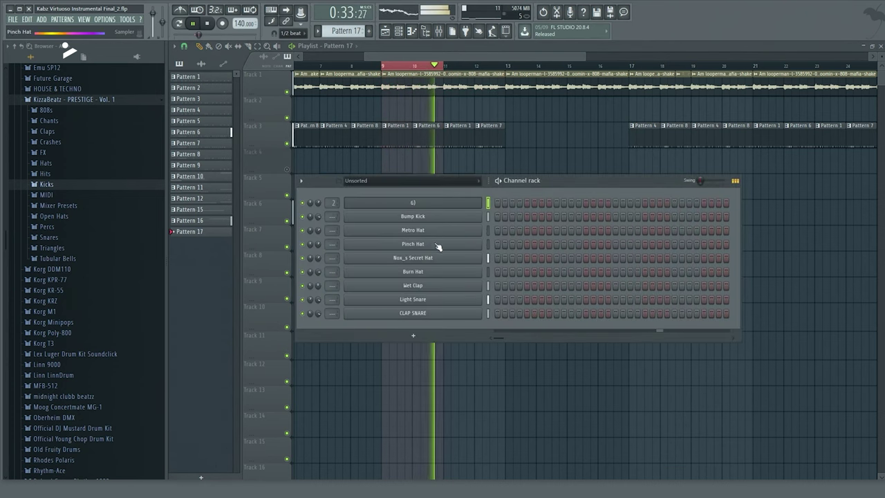
right_click(471, 202)
right_click(471, 200)
click(501, 203)
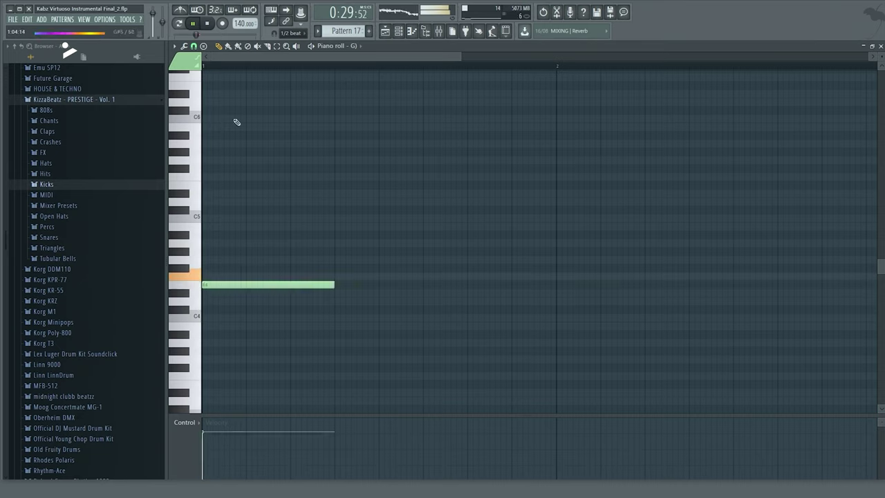
click(181, 24)
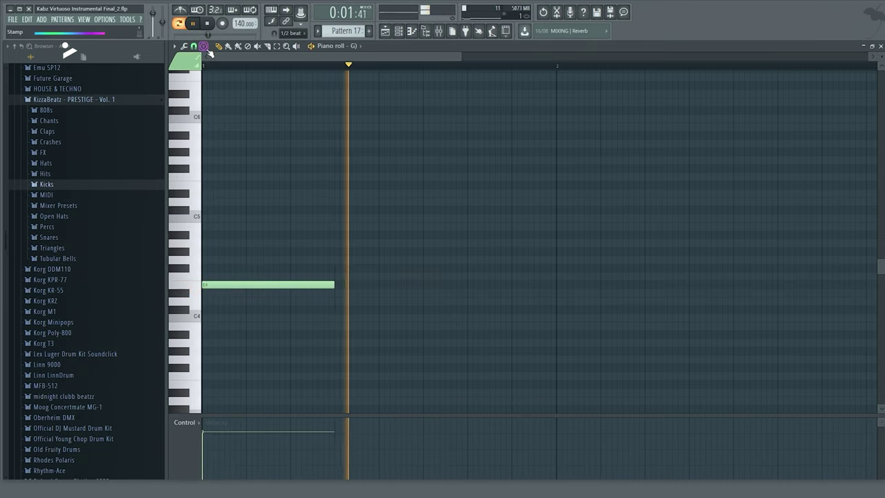